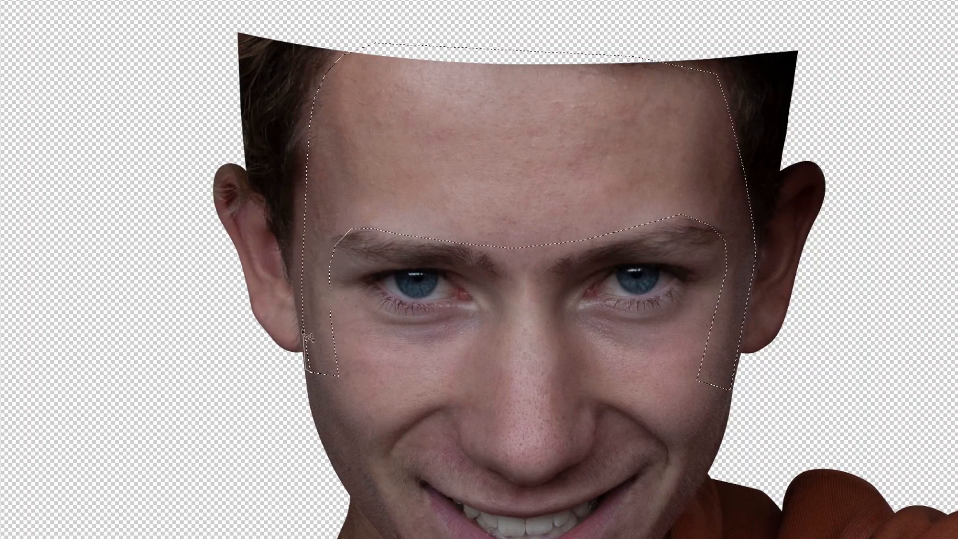
- Select the forehead area above the eyebrows, including the temples, and copy it onto a new layer
click(318, 114)
double_click(330, 281)
scroll(327, 269, down, 2)
key(ctrl+j)
- Reposition the copied forehead over the face, trying its lower edge across the inner eyebrows
key(v)
scroll(461, 257, up, 1)
mouse_move(662, 337)
mouse_down()
mouse_move(631, 272)
mouse_move(664, 366)
mouse_move(637, 203)
mouse_up()
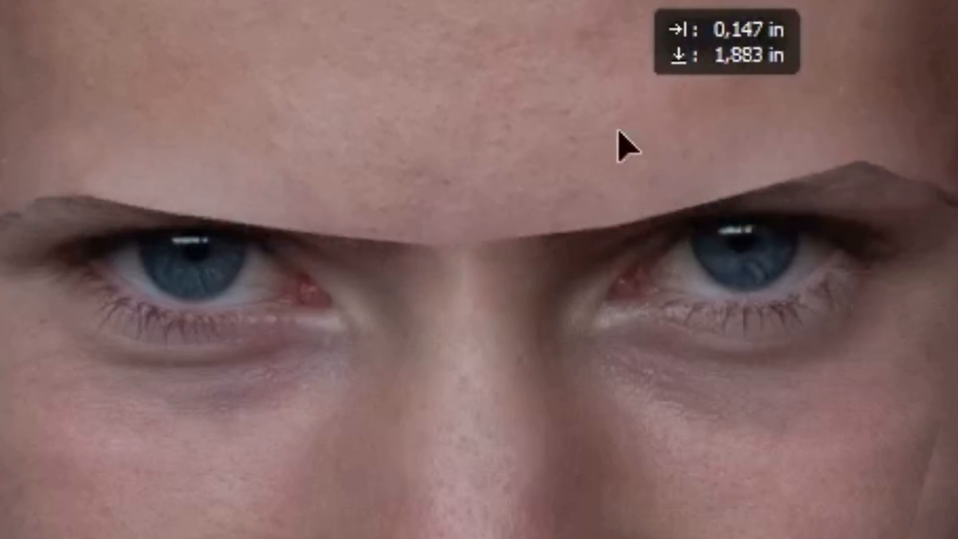
mouse_move(511, 216)
mouse_down()
mouse_move(512, 224)
mouse_move(510, 207)
mouse_up()
drag(617, 89, 620, 108)
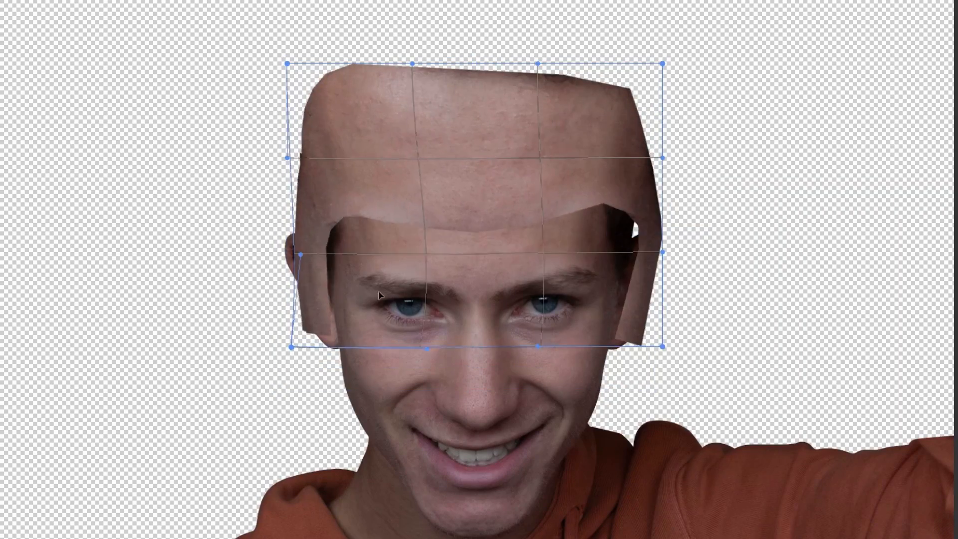
- Warp the forehead copy into a tall, rounded bald skull, with its lower edge slanting over the inner eyebrows
drag(603, 211, 601, 250)
drag(552, 53, 554, 5)
drag(682, 34, 652, 49)
drag(607, 113, 633, 150)
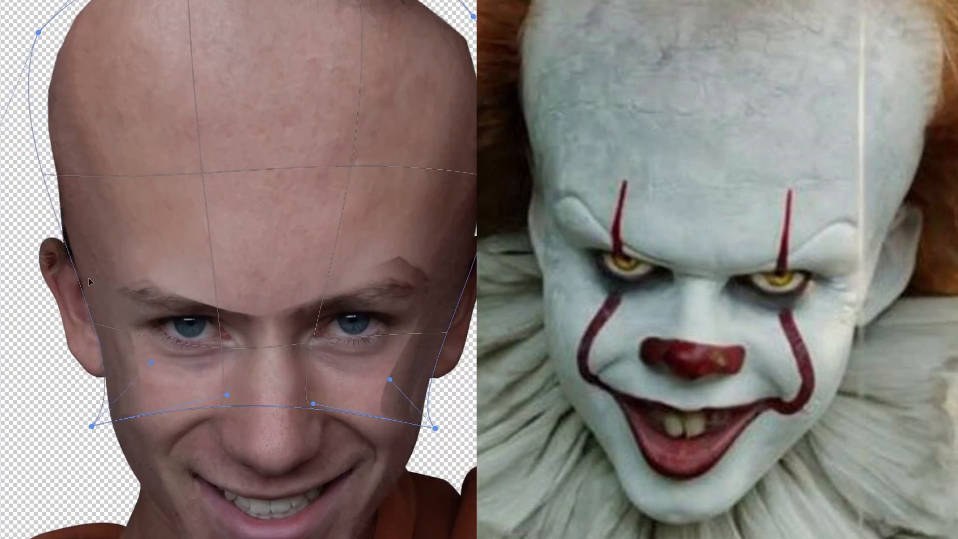
drag(97, 263, 92, 261)
drag(446, 68, 446, 49)
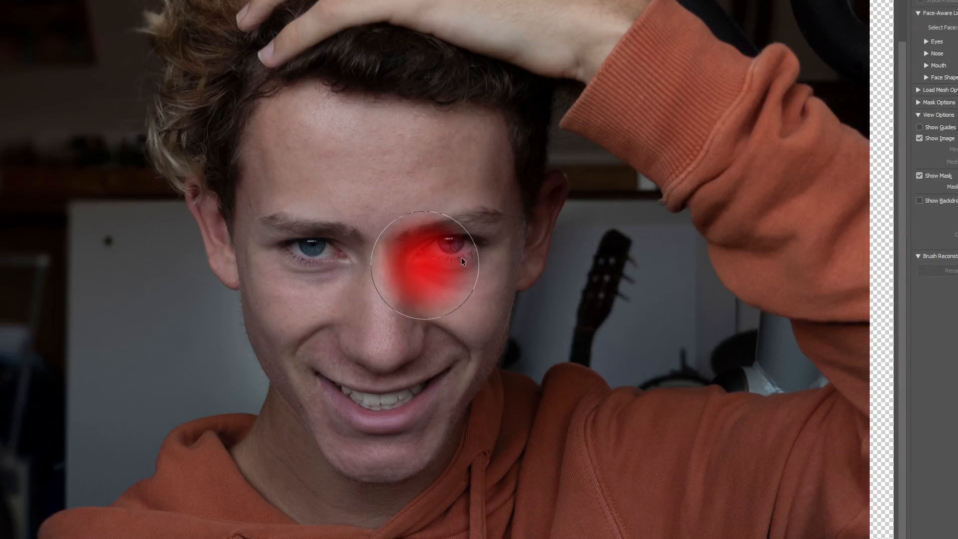
- Try out Liquify by painting a freeze mask near one eye and pushing both eyes and the mouth corners upward
drag(461, 258, 477, 258)
drag(320, 251, 313, 178)
mouse_move(433, 270)
mouse_down()
mouse_move(446, 239)
mouse_move(446, 188)
mouse_up()
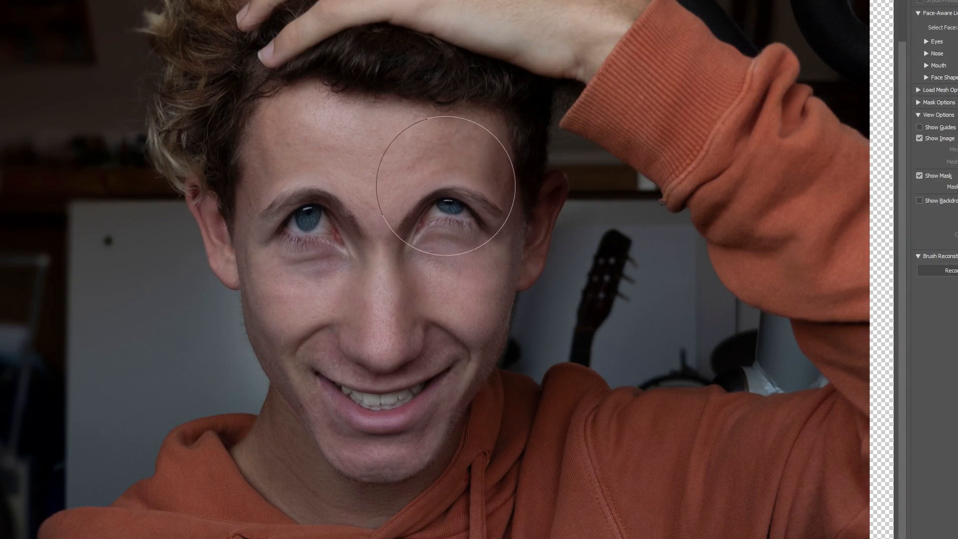
mouse_move(346, 413)
mouse_down()
mouse_move(284, 326)
mouse_move(278, 299)
mouse_up()
drag(434, 374, 492, 246)
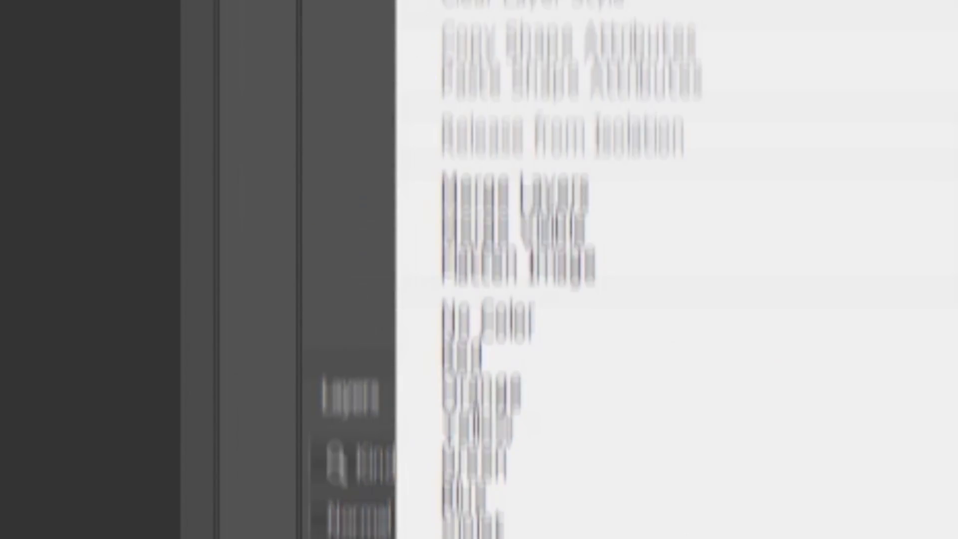
- Mask the lips out of the Black & White adjustment to restore their colour, and reuse the mask on Brightness/Contrast 1
click(474, 327)
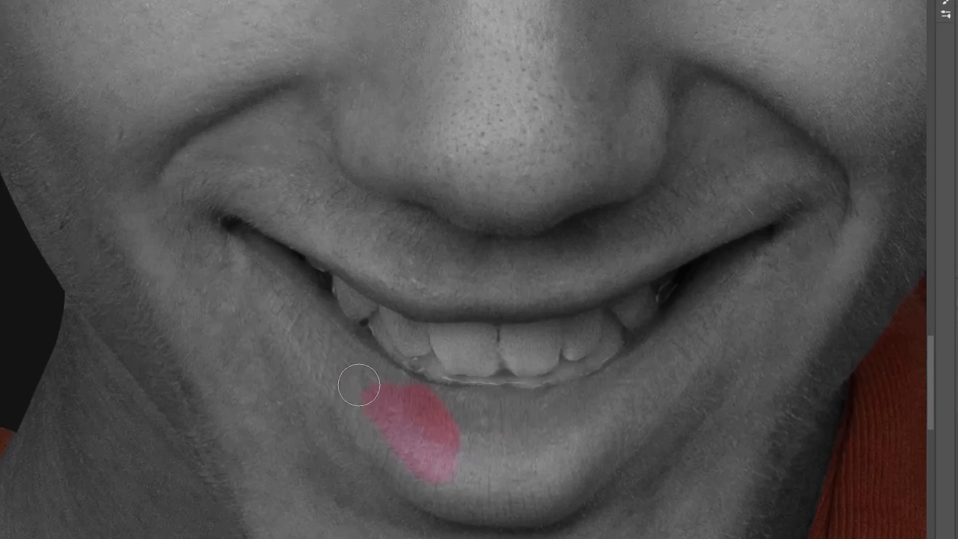
drag(353, 381, 627, 418)
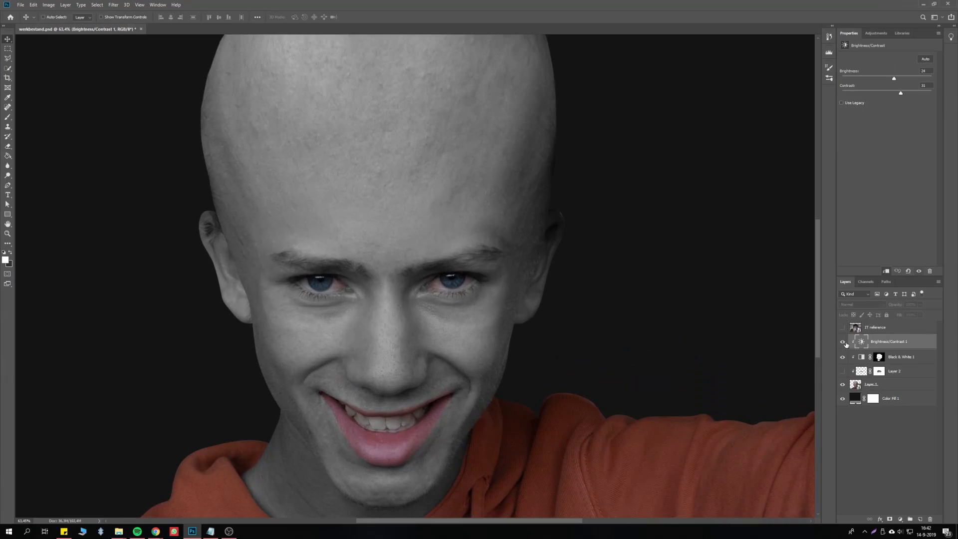
drag(881, 347, 881, 350)
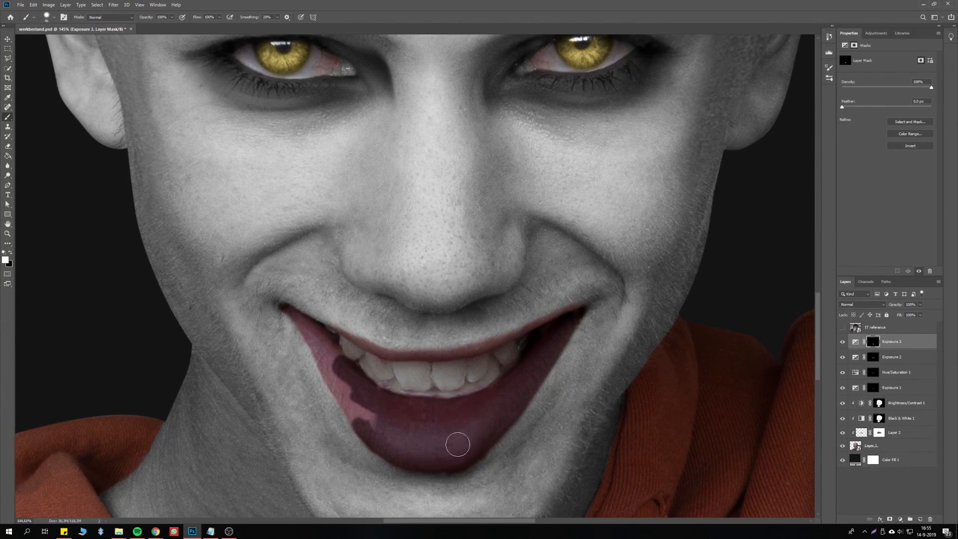
- Paint the rest of the lower lip into the Exposure 3 layer mask to darken it
drag(458, 444, 342, 366)
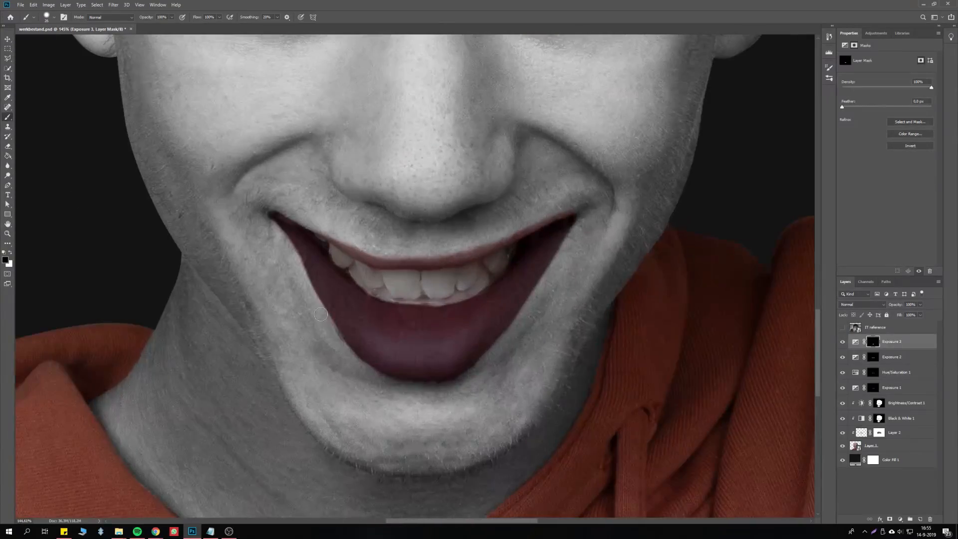
scroll(462, 185, up, 1)
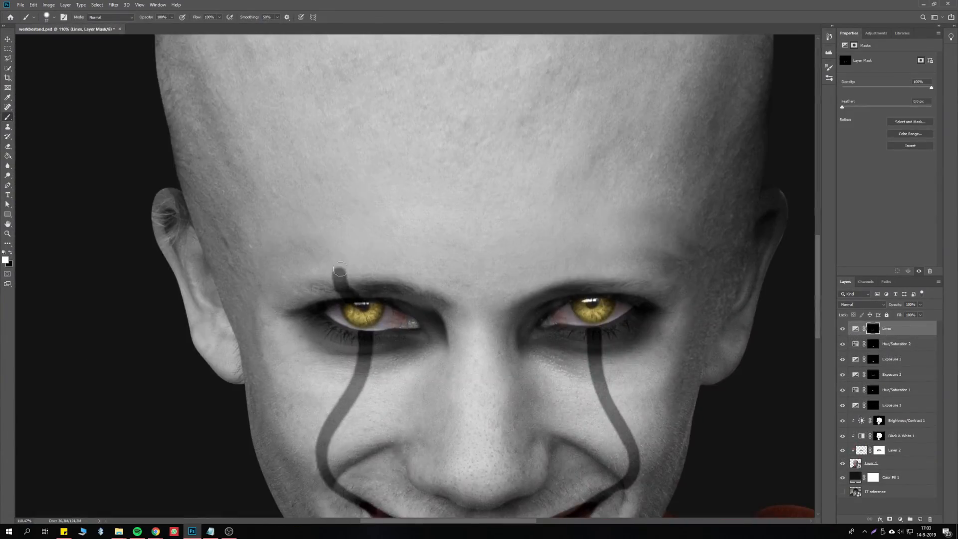
scroll(357, 308, down, 3)
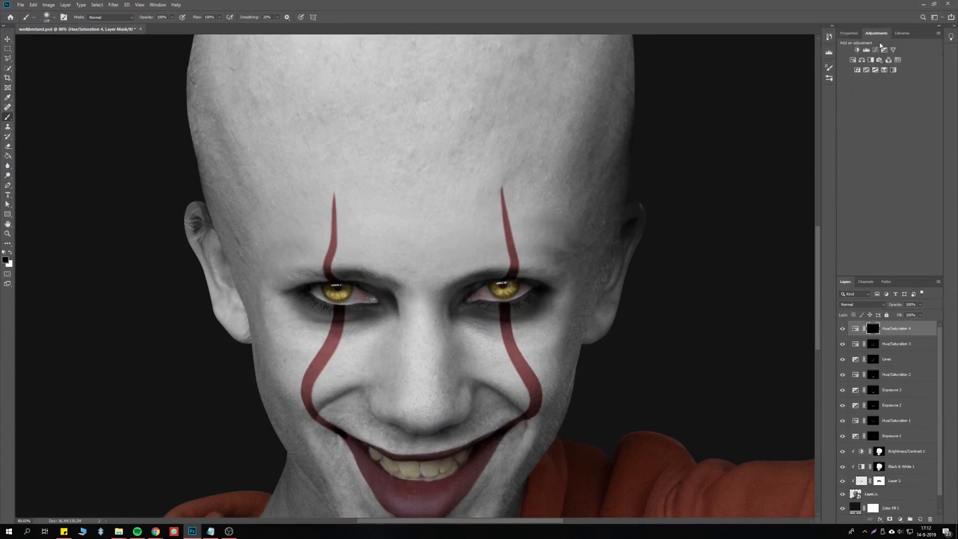
scroll(424, 254, up, 3)
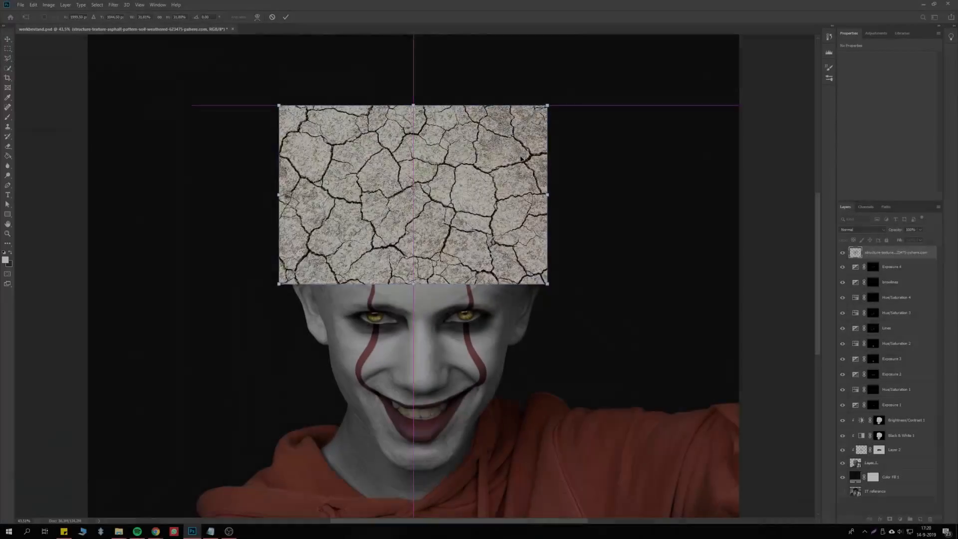
- Arrange the cracked-soil texture and its copy side by side over the head and scale them to cover the whole skull
drag(452, 82, 428, 68)
scroll(397, 182, up, 6)
shift+click(896, 265)
scroll(463, 240, down, 5)
key(ctrl+t)
drag(574, 110, 618, 76)
drag(578, 183, 570, 219)
key(Return)
- Convert the two selected crack texture layers into a single smart object
right_click(874, 255)
click(802, 283)
scroll(435, 194, up, 4)
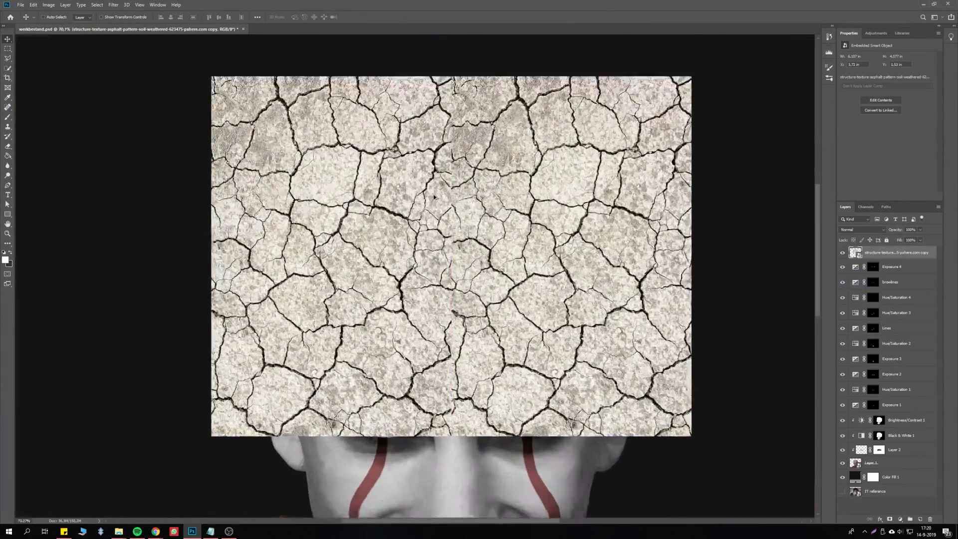
- Set the crack texture's blend mode to Multiply and lighten the texture with Levels
scroll(309, 242, down, 1)
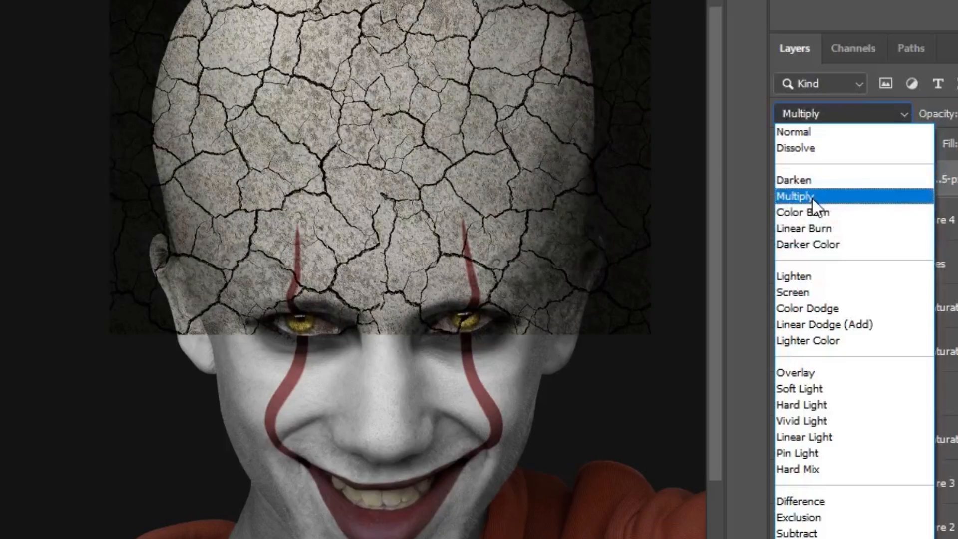
click(853, 260)
key(ctrl+l)
drag(664, 233, 647, 236)
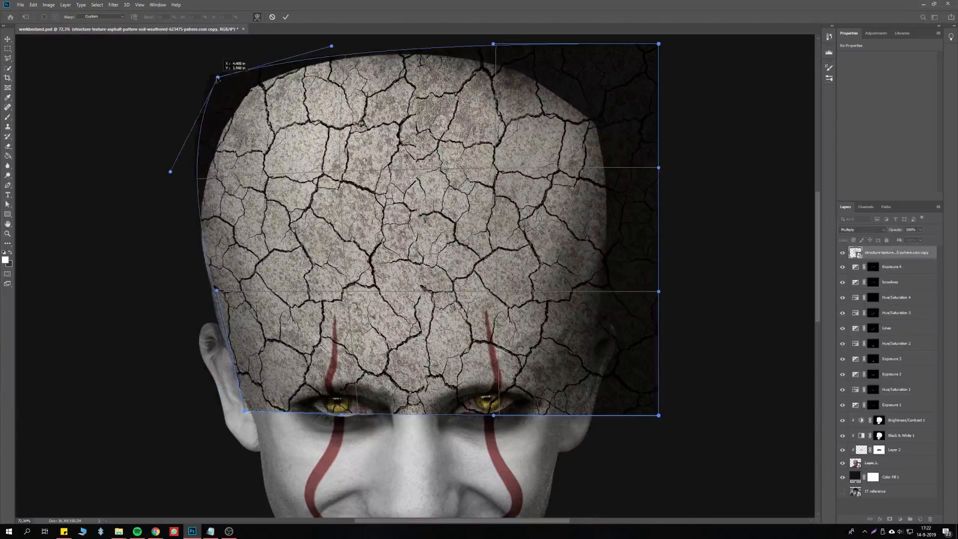
- Warp the crack texture to follow the skull's outline, and clip it directly above the Brightness/Contrast 1 layer
drag(171, 165, 165, 179)
drag(657, 387, 566, 388)
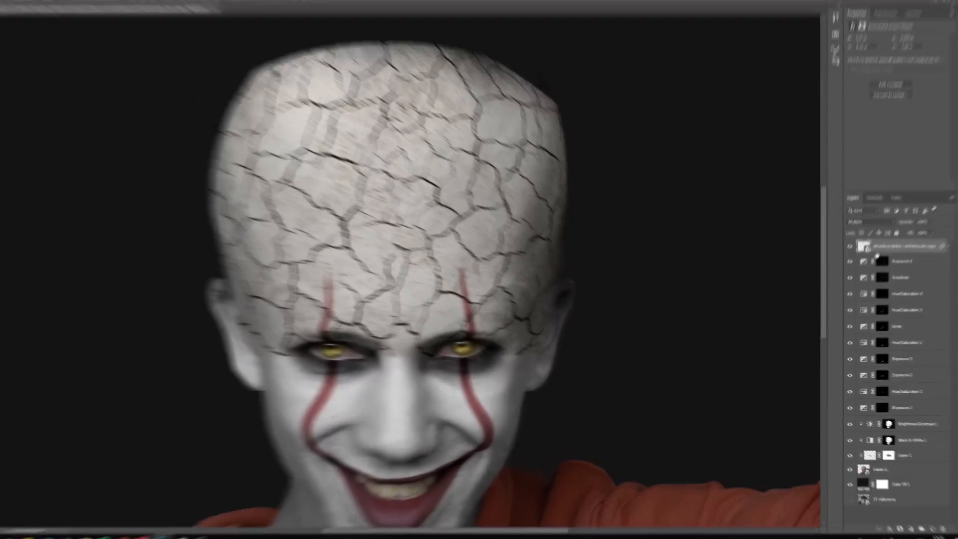
drag(893, 253, 910, 432)
alt+click(831, 378)
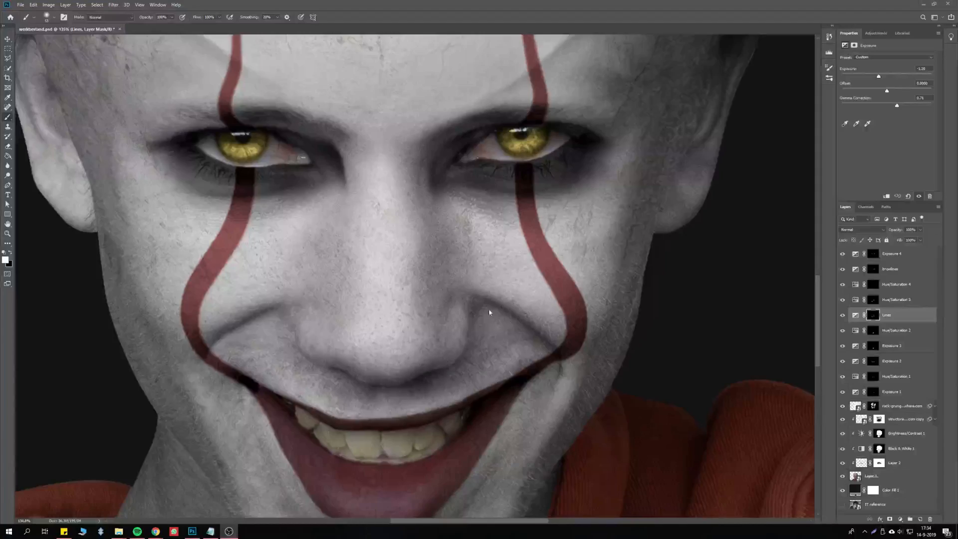
- Adjust the brush and paint a rounded clown-nose shape across the nose tip and nostrils in the Lines layer mask
right_click(464, 334)
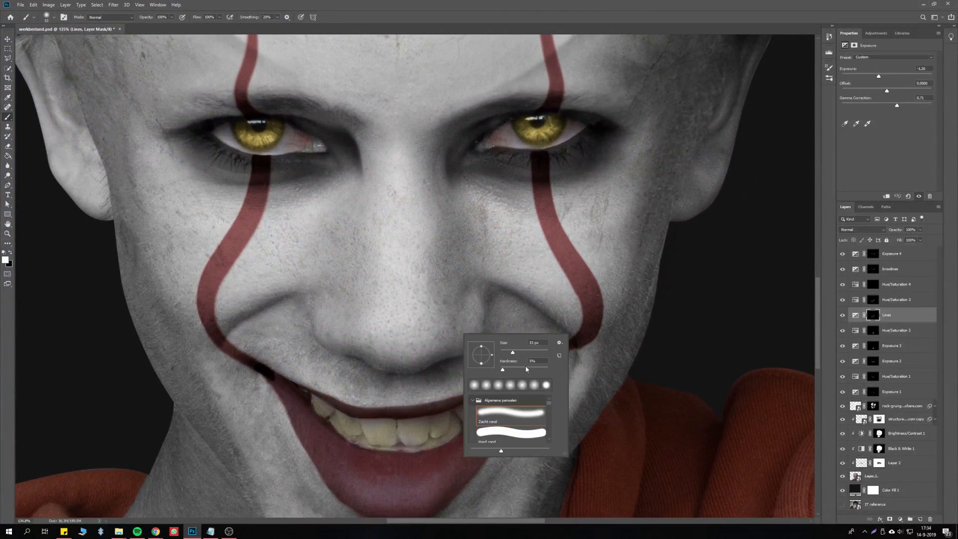
drag(399, 344, 424, 352)
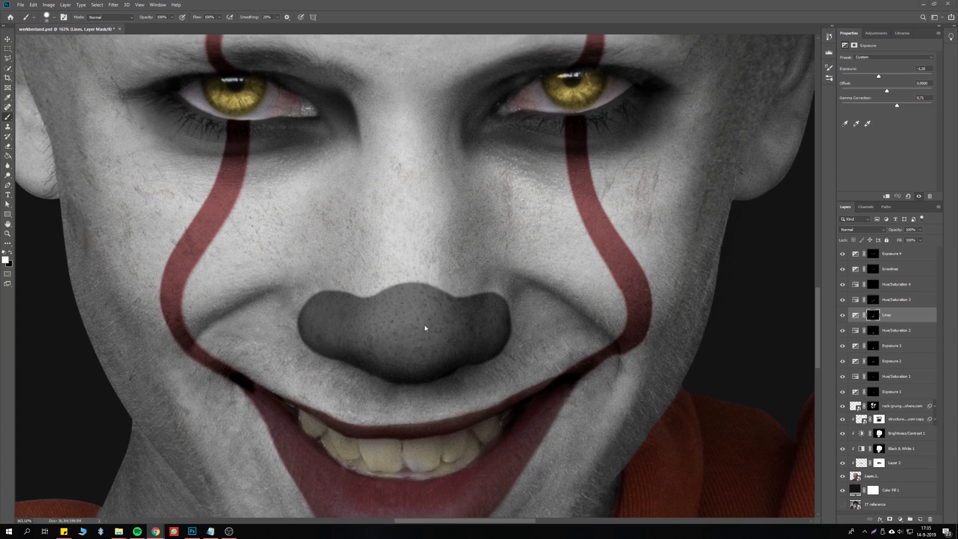
- Outline the visible eyeball of the eye on the right side of the face with the Lasso tool
scroll(424, 325, up, 2)
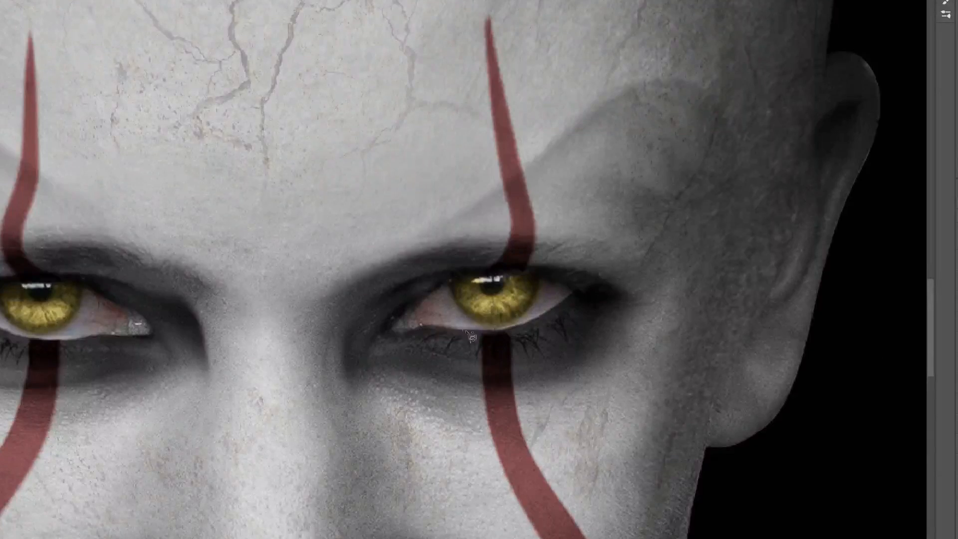
scroll(472, 335, up, 2)
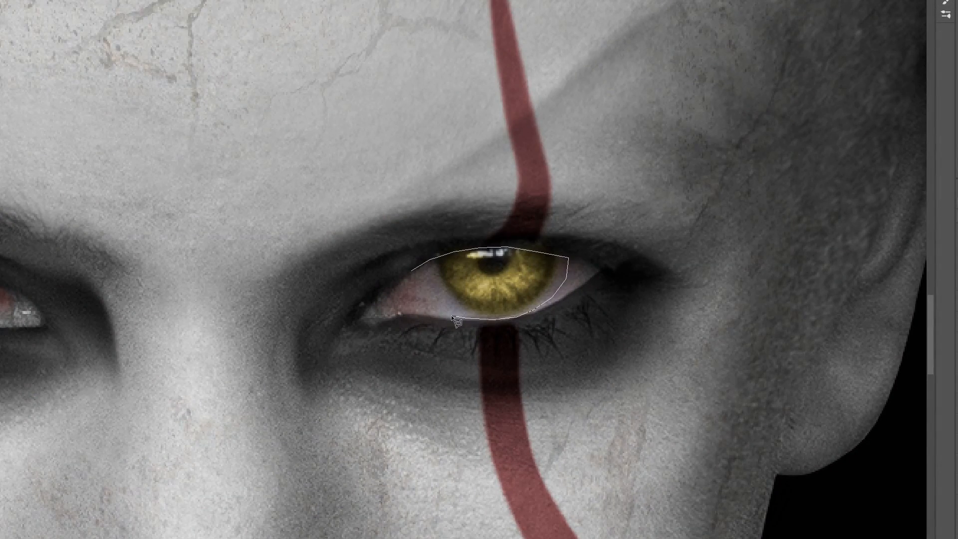